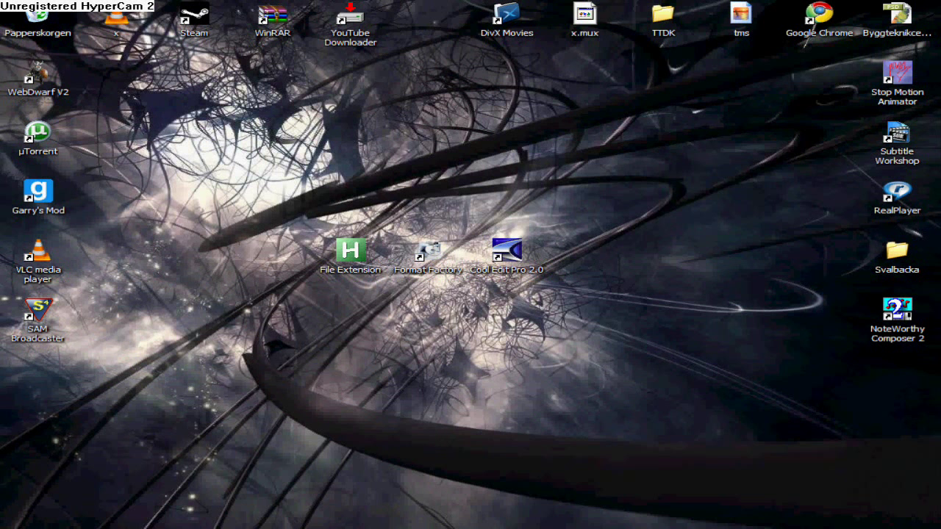
Launch BeSweetGUI from the BeSweetGUIv0.7b4 folder, minimizing both the folder window and the program window
{"action": "left_click", "coordinate": [619, 512]}
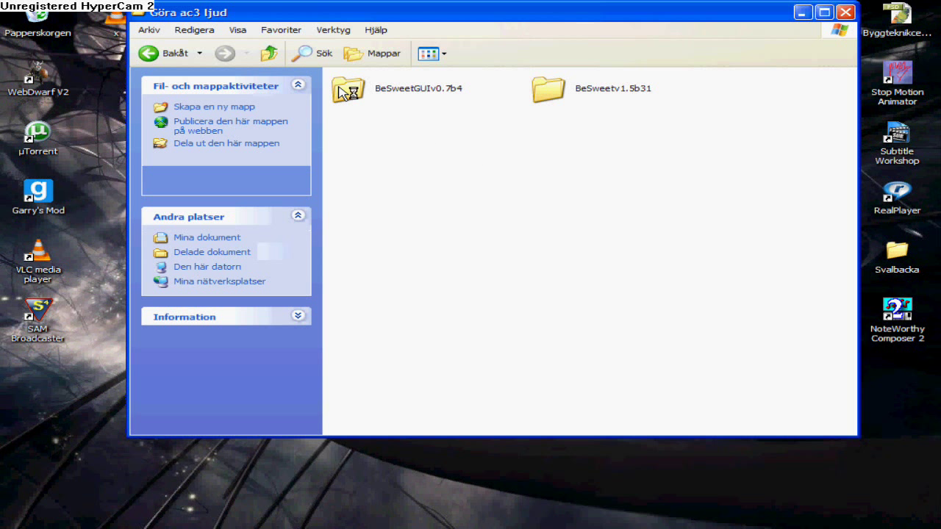
{"action": "double_click", "coordinate": [338, 87]}
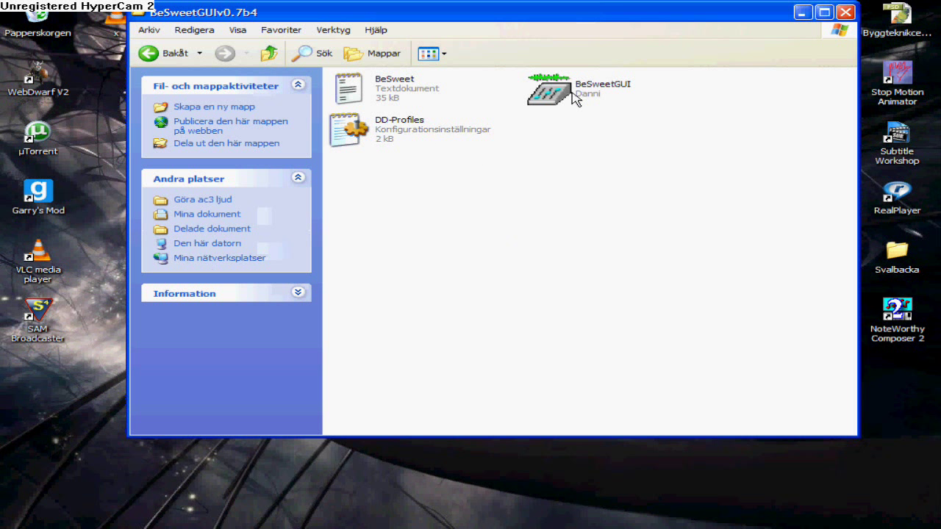
{"action": "double_click", "coordinate": [572, 92]}
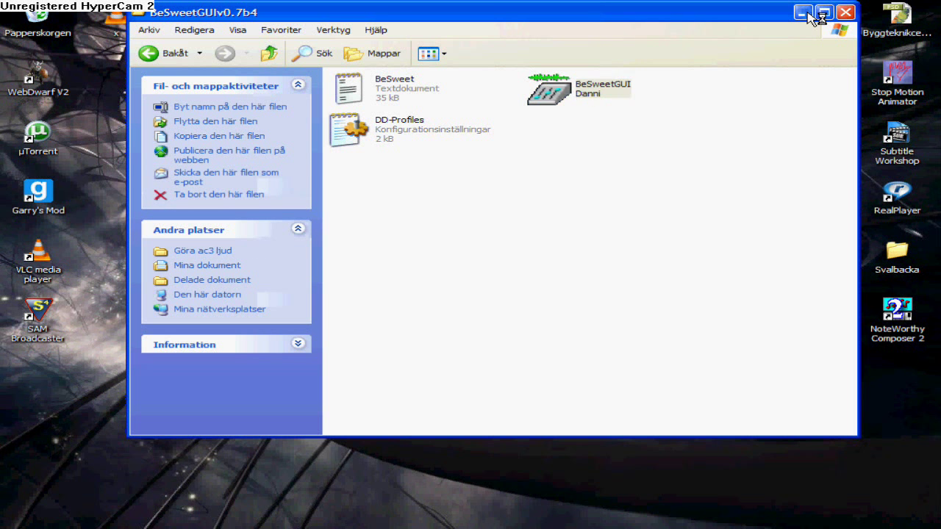
{"action": "left_click", "coordinate": [803, 12]}
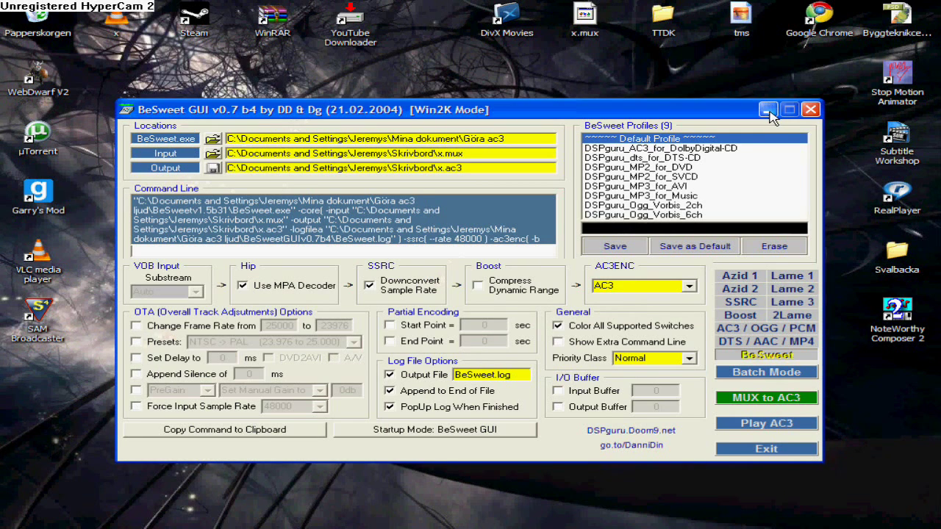
{"action": "left_click", "coordinate": [768, 110]}
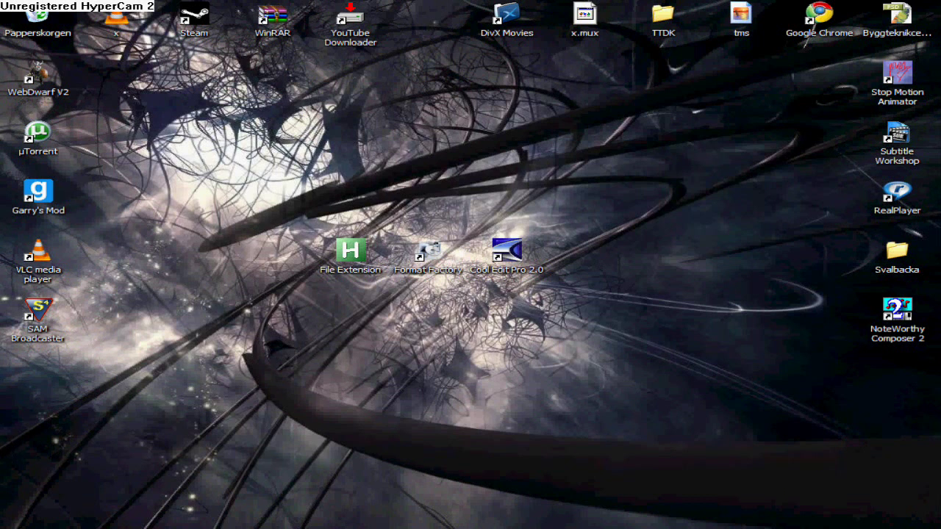
Open Anteckningar, enter c:\s\x-fl as the first line, and start a second line with c:
{"action": "left_click", "coordinate": [14, 528]}
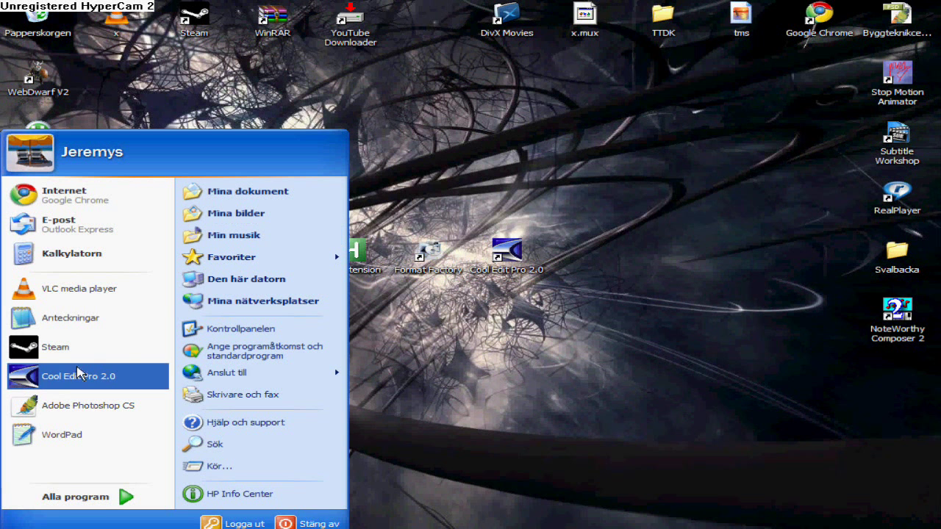
{"action": "left_click", "coordinate": [145, 326]}
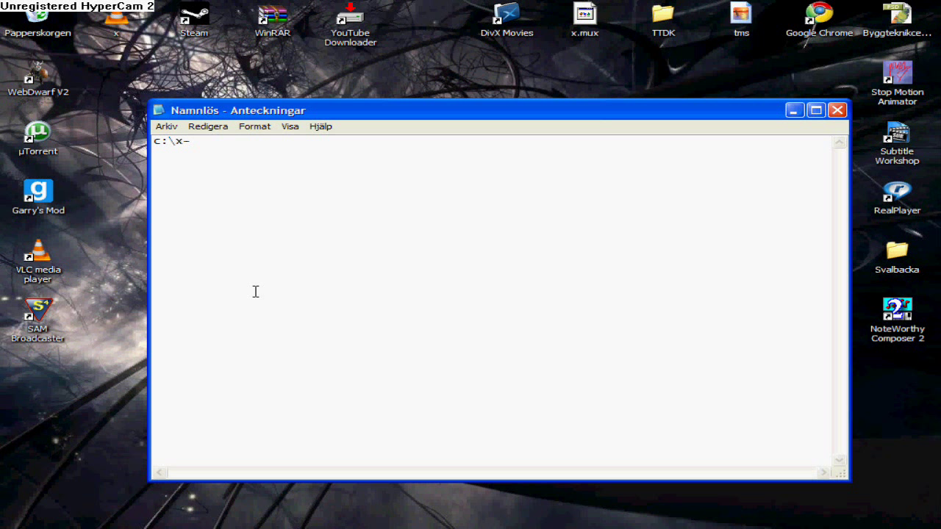
{"action": "type", "text": "s"}
{"action": "type", "text": "\\x-fl"}
{"action": "key", "text": "Return"}
{"action": "type", "text": "c"}
{"action": "key", "text": "shift+F10"}
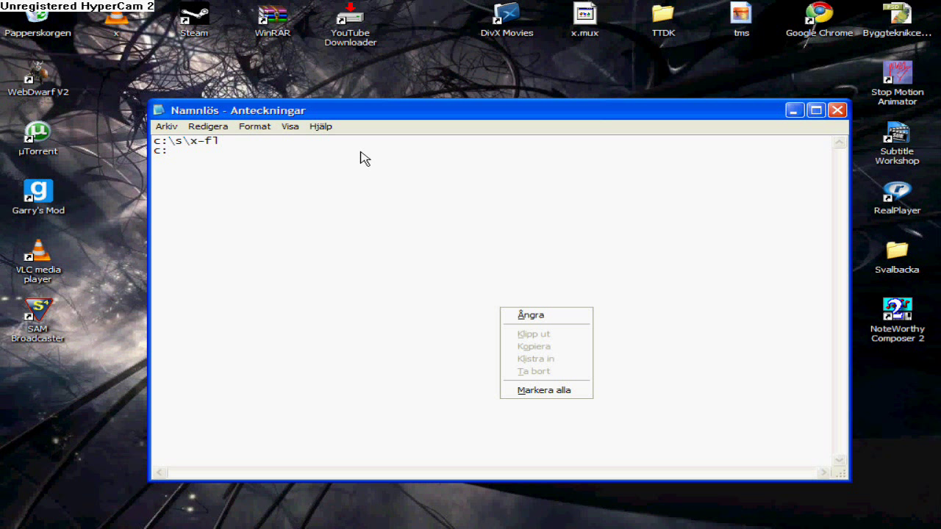
Copy the c:\s\x-fl line and paste it below until the document has six identical lines
{"action": "key", "text": "Escape"}
{"action": "left_click_drag", "start_coordinate": [281, 148], "coordinate": [110, 141]}
{"action": "left_click_drag", "start_coordinate": [243, 140], "coordinate": [143, 143]}
{"action": "key", "text": "ctrl+c"}
{"action": "left_click", "coordinate": [193, 153]}
{"action": "key", "text": "BackSpace"}
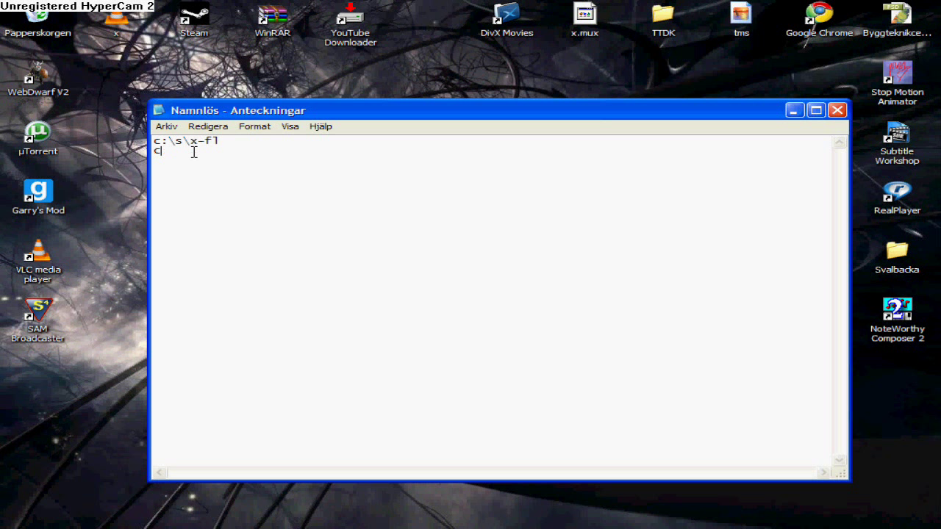
{"action": "key", "text": "ctrl+v"}
{"action": "key", "text": "ctrl+v"}
{"action": "key", "text": "ctrl+v"}
{"action": "key", "text": "ctrl+v"}
{"action": "key", "text": "ctrl+v"}
{"action": "key", "text": "Return"}
{"action": "key", "text": "ctrl+v"}
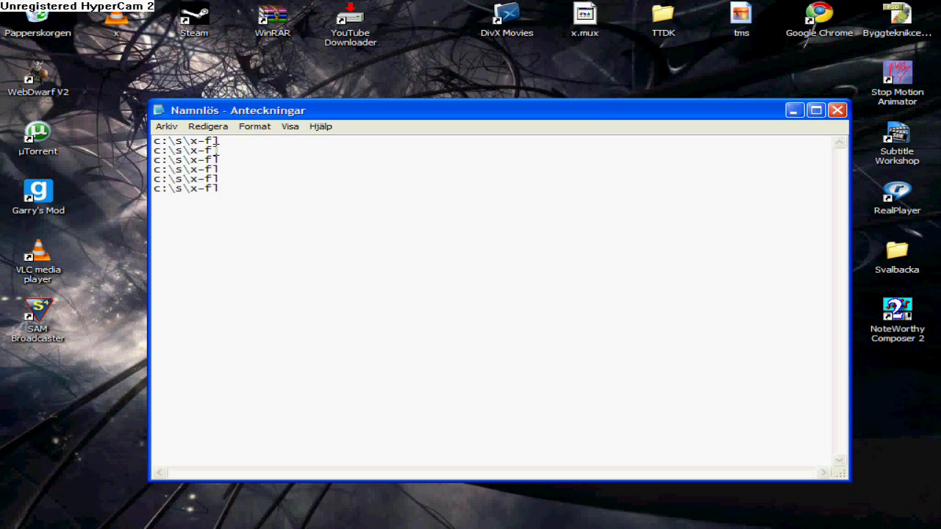
Change the endings of lines two to six to x-c, x-fr, x-lfe, x-sl and x-sr
{"action": "key", "text": "BackSpace"}
{"action": "key", "text": "BackSpace"}
{"action": "type", "text": "c"}
{"action": "type", "text": "s"}
{"action": "type", "text": "sr"}
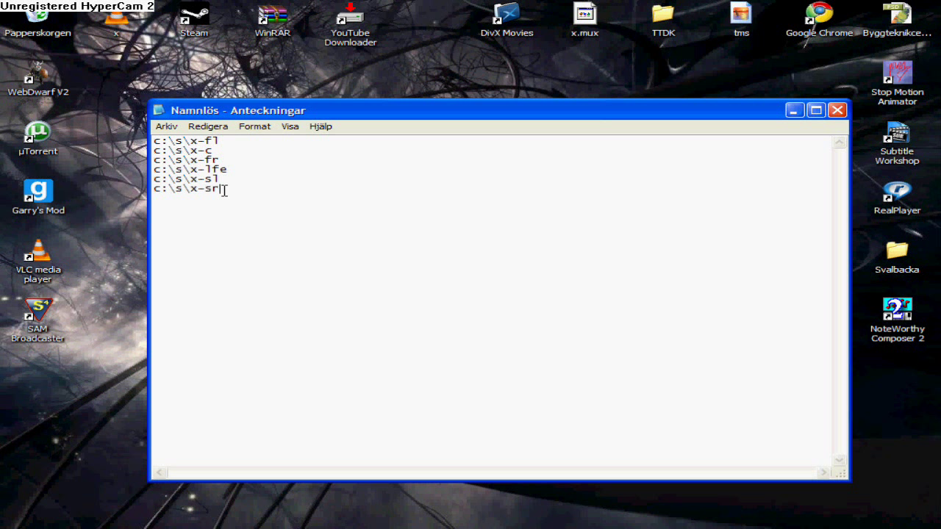
Save the channel list on the desktop as a text document named x and close it
{"action": "left_click", "coordinate": [166, 126]}
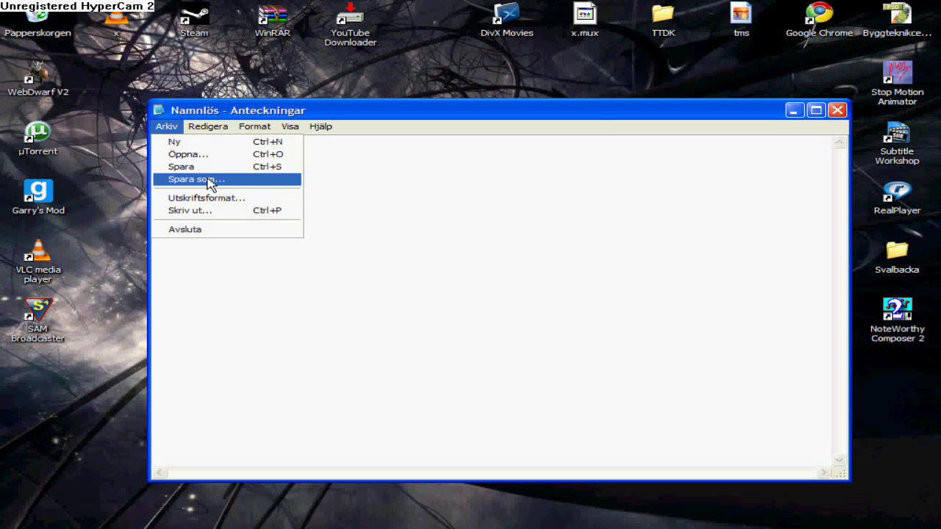
{"action": "left_click", "coordinate": [217, 180]}
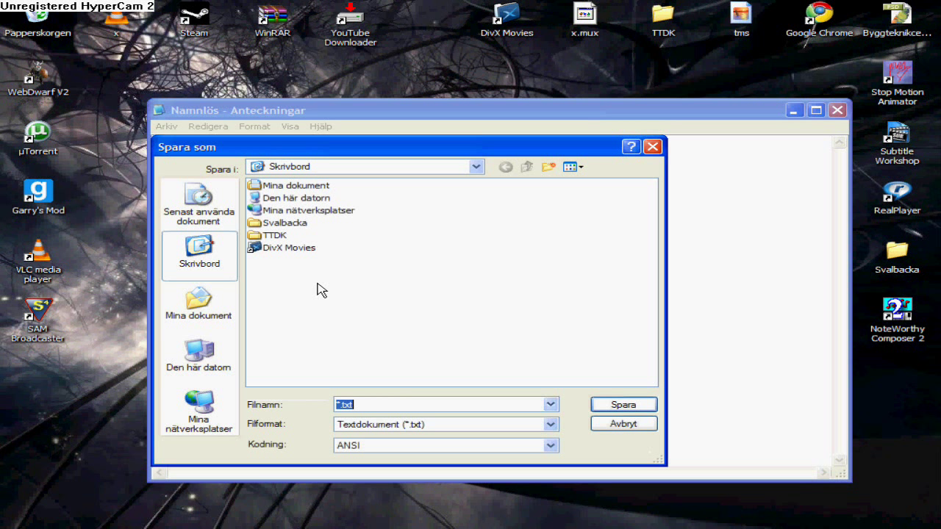
{"action": "type", "text": "x"}
{"action": "left_click", "coordinate": [616, 405]}
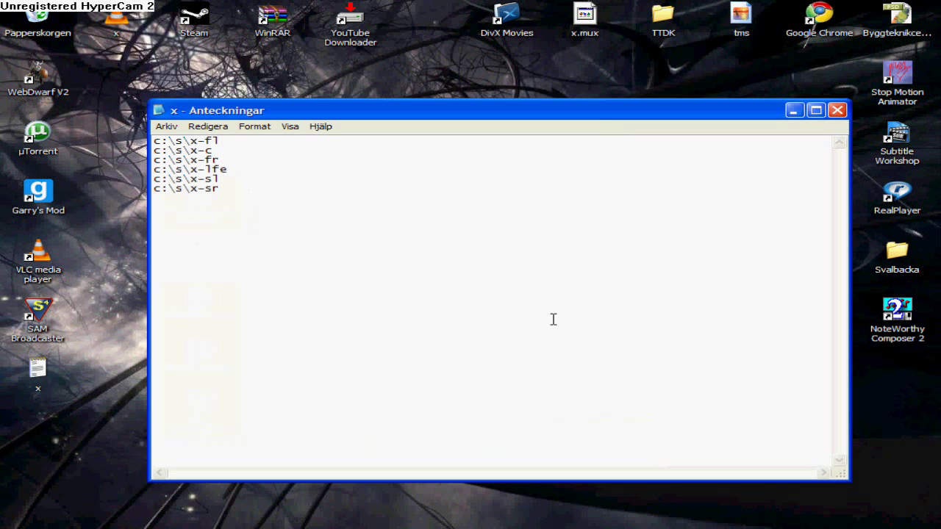
{"action": "left_click", "coordinate": [837, 110]}
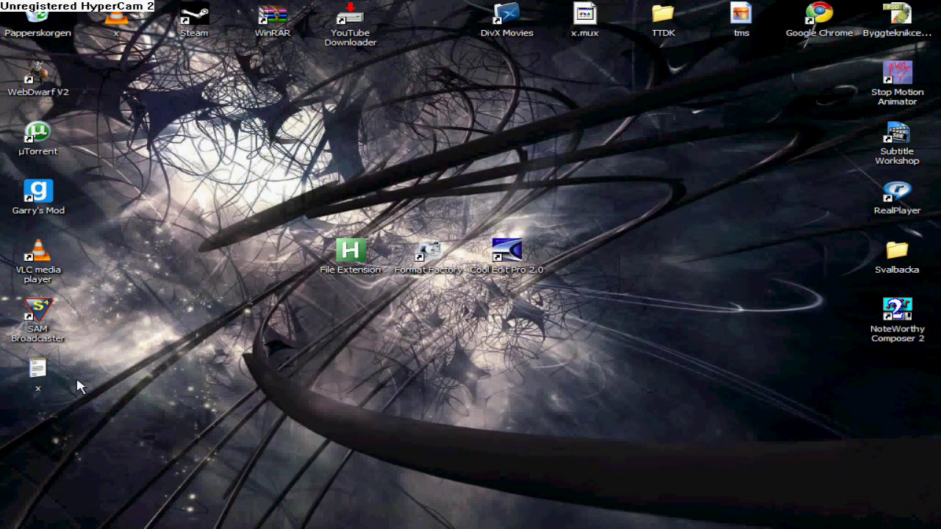
Move the x text file below the File Extension icon and run File Extension to show file name extensions
{"action": "left_click_drag", "start_coordinate": [42, 374], "coordinate": [354, 373]}
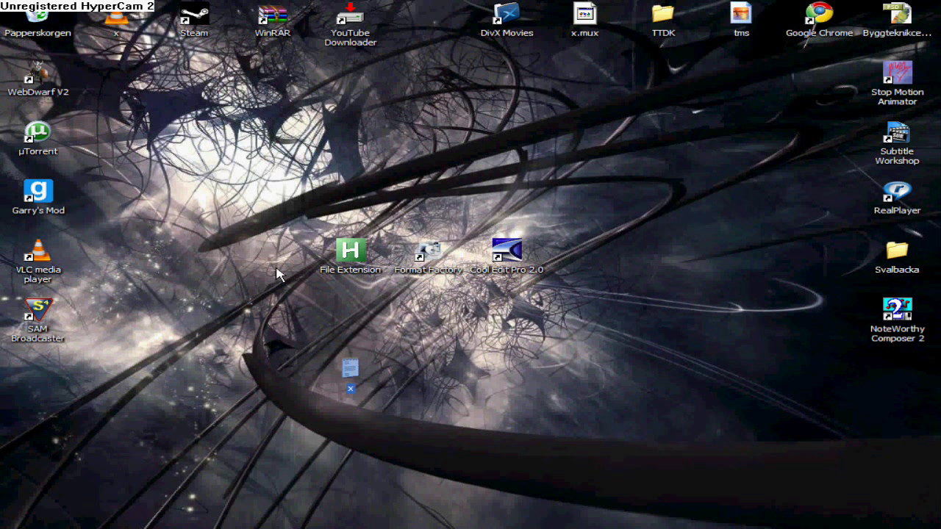
{"action": "left_click", "coordinate": [362, 266]}
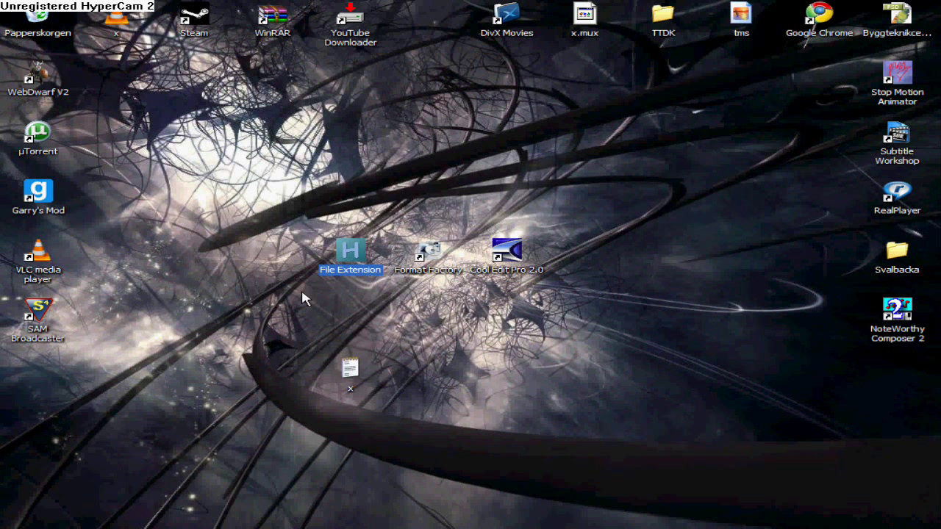
{"action": "double_click", "coordinate": [354, 253]}
{"action": "left_click", "coordinate": [287, 327]}
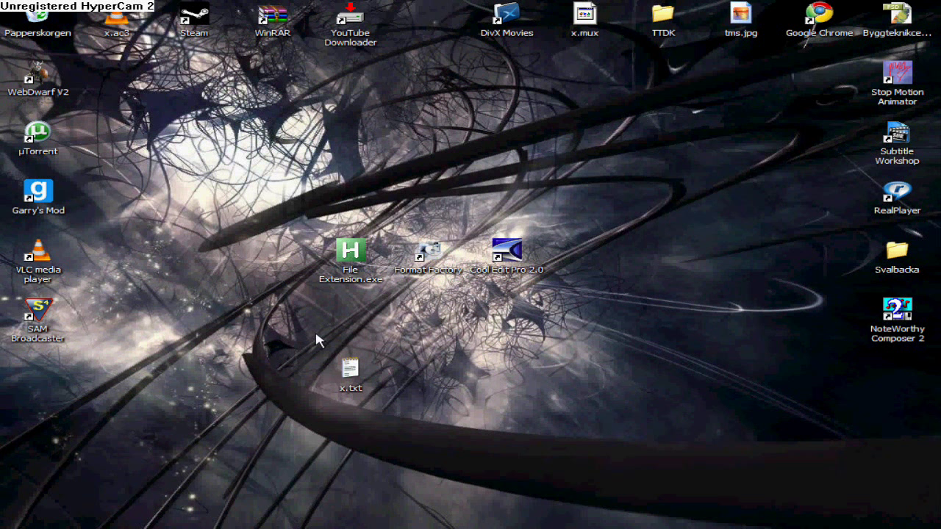
Try to rename x.txt on the desktop to x.mux, accepting the extension change
{"action": "left_click", "coordinate": [350, 379]}
{"action": "double_click", "coordinate": [350, 379]}
{"action": "key", "text": "Menu"}
{"action": "key", "text": "Up"}
{"action": "key", "text": "Up"}
{"action": "left_click", "coordinate": [445, 354]}
{"action": "key", "text": "End"}
{"action": "key", "text": "BackSpace"}
{"action": "key", "text": "BackSpace"}
{"action": "type", "text": "mux"}
{"action": "key", "text": "Return"}
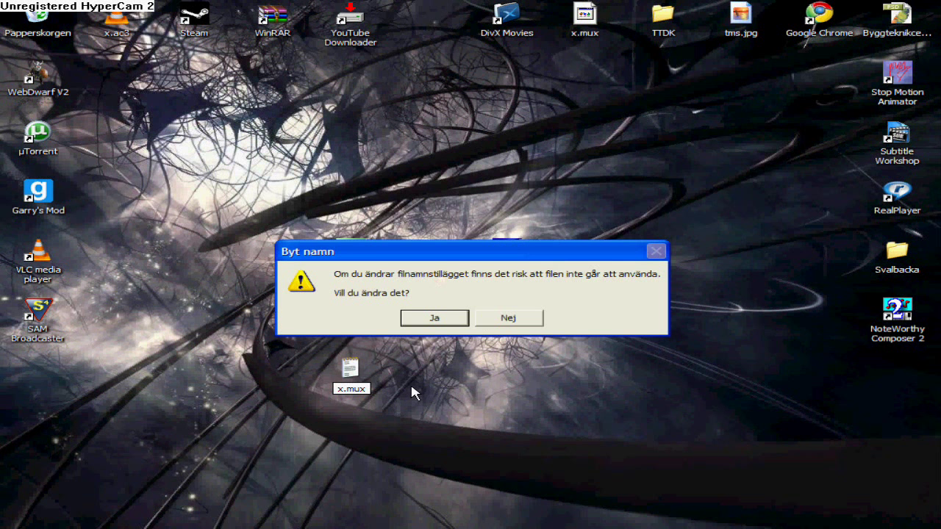
{"action": "left_click", "coordinate": [451, 318]}
{"action": "left_click", "coordinate": [459, 320]}
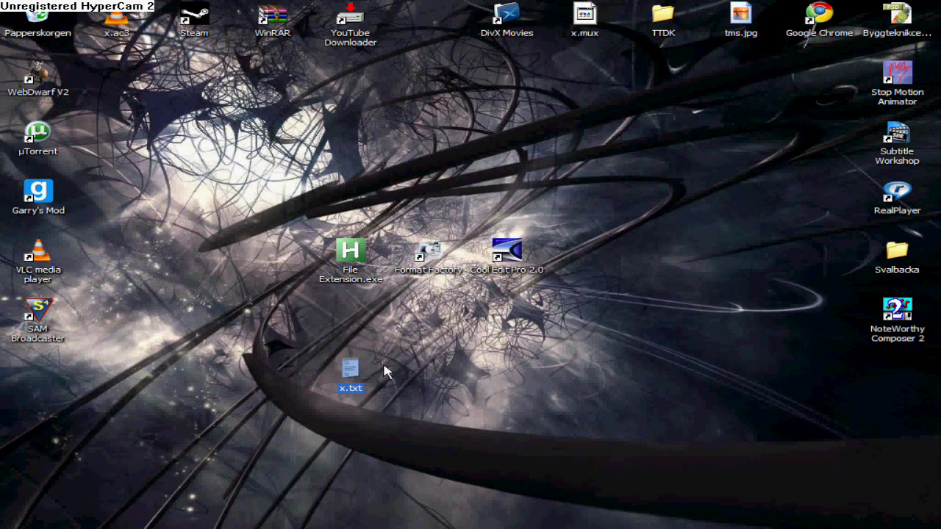
Delete x.txt from the desktop and place the existing x.mux file below the Format Factory icon
{"action": "left_click_drag", "start_coordinate": [585, 19], "coordinate": [429, 375]}
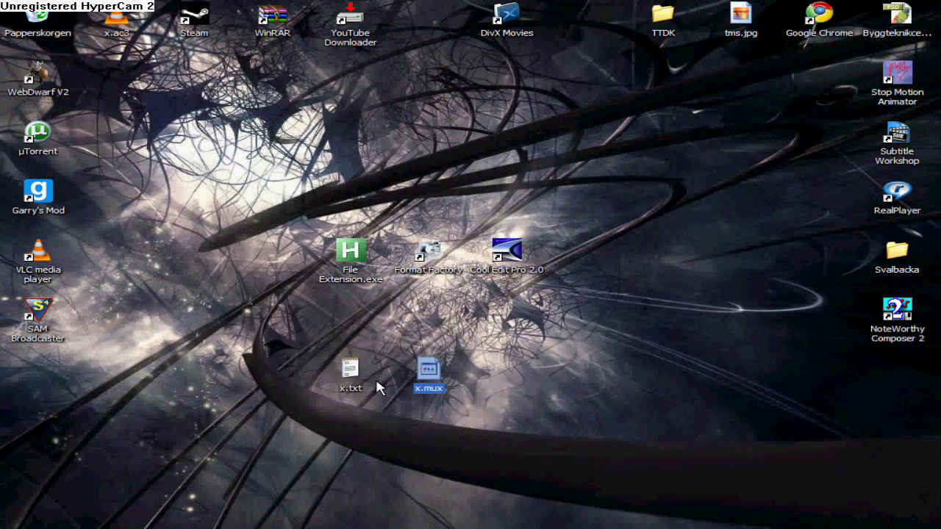
{"action": "left_click", "coordinate": [350, 369]}
{"action": "key", "text": "Delete"}
{"action": "key", "text": "Return"}
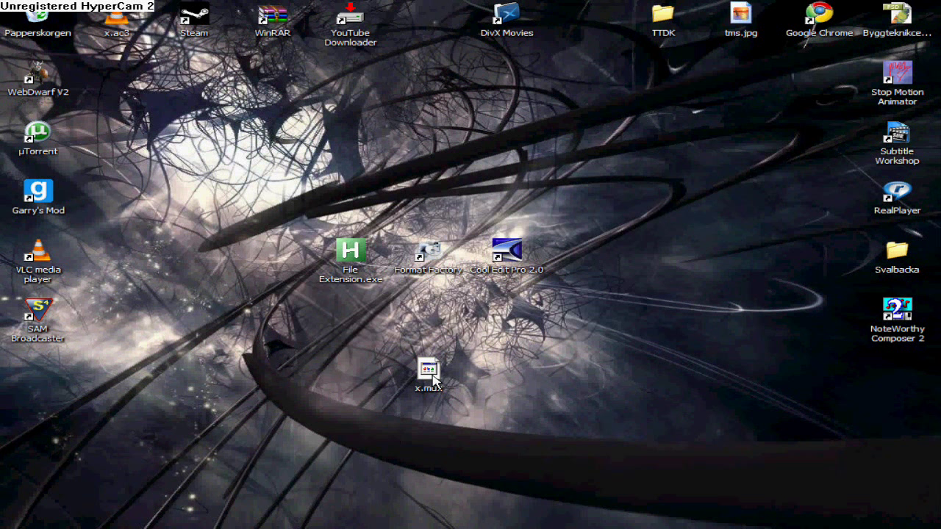
{"action": "left_click_drag", "start_coordinate": [434, 379], "coordinate": [434, 320]}
{"action": "left_click", "coordinate": [351, 411]}
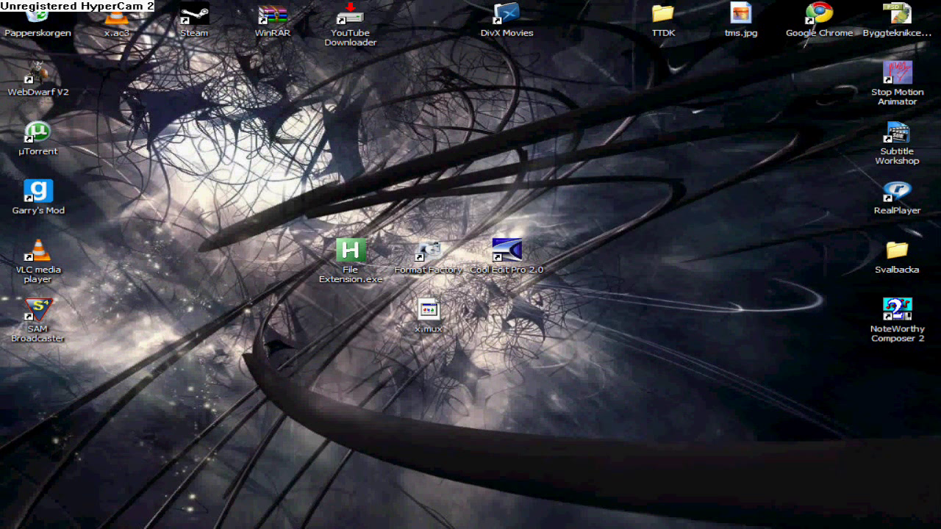
Minimize the BeSweetGUIv0.7b4 folder window, bring back the BeSweet GUI window and reposition it slightly on the desktop
{"action": "left_click", "coordinate": [515, 508]}
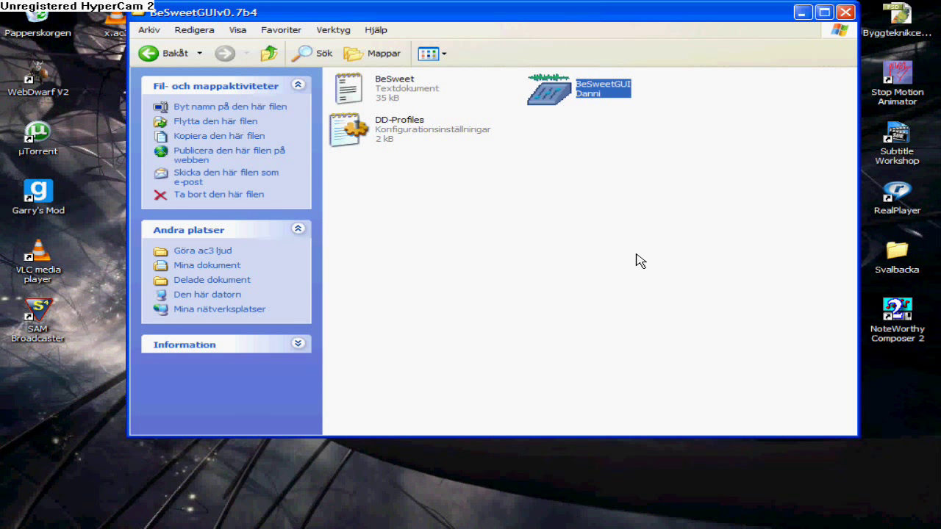
{"action": "left_click", "coordinate": [571, 126]}
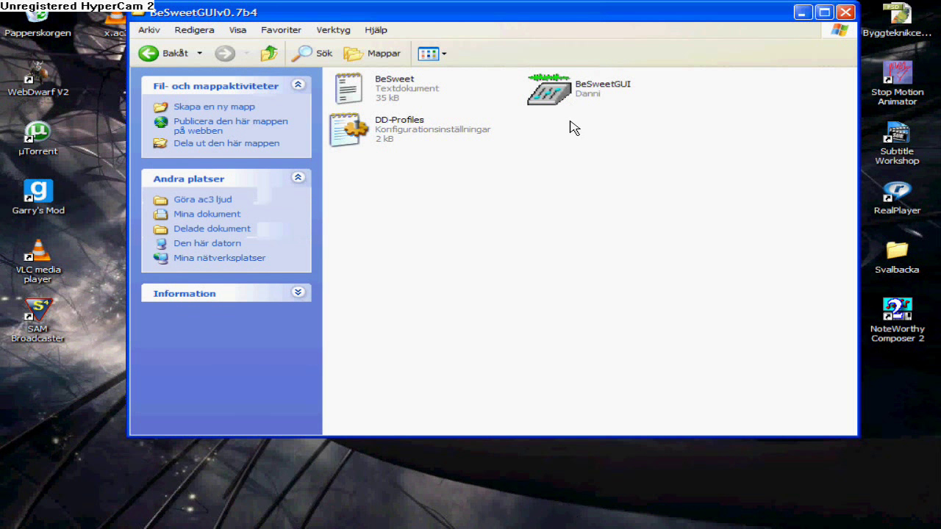
{"action": "left_click", "coordinate": [800, 14]}
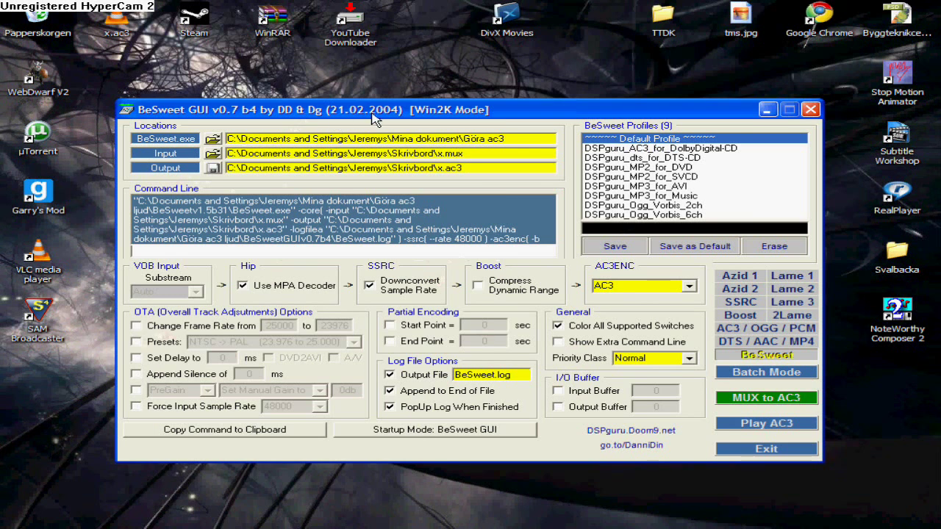
{"action": "left_click_drag", "start_coordinate": [373, 117], "coordinate": [343, 105]}
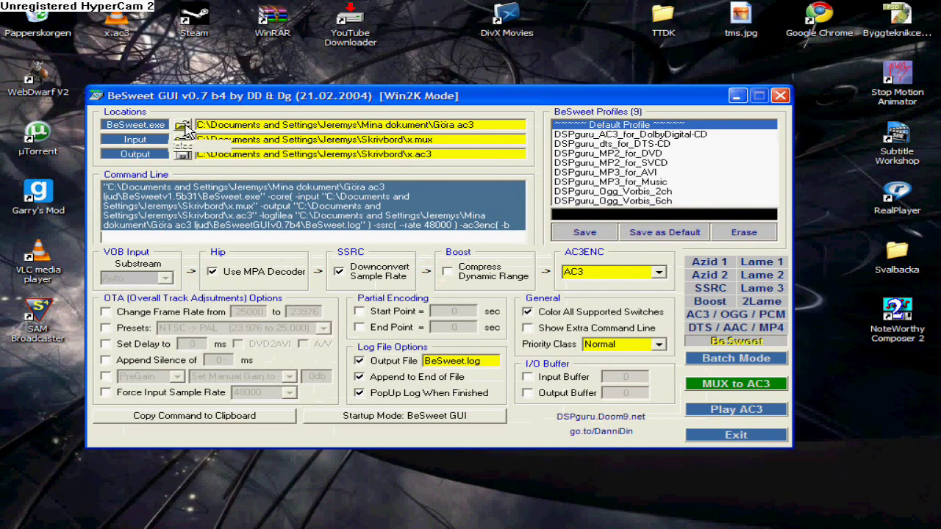
Set the BeSweet.exe location to BeSweet.exe in the BeSweetv1.5b31 folder inside Göra ac3 ljud
{"action": "left_click", "coordinate": [182, 126]}
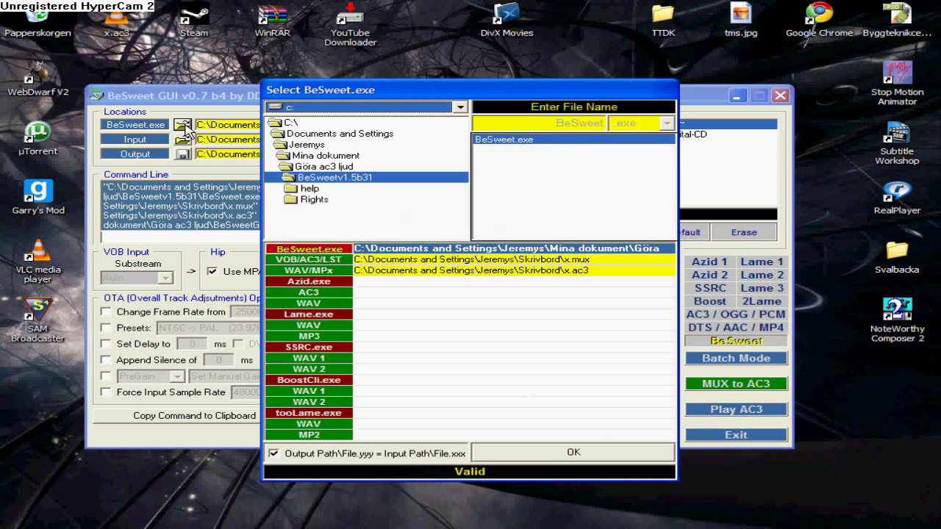
{"action": "double_click", "coordinate": [318, 169]}
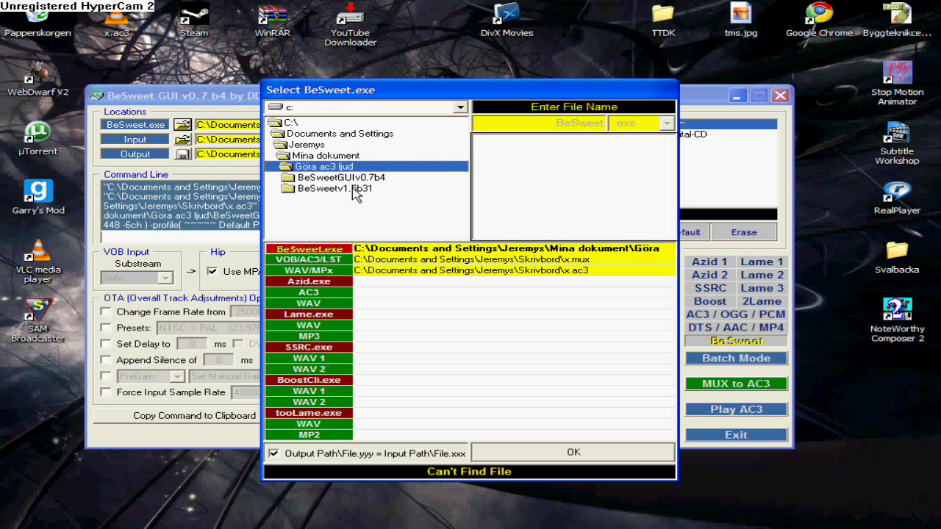
{"action": "double_click", "coordinate": [355, 190]}
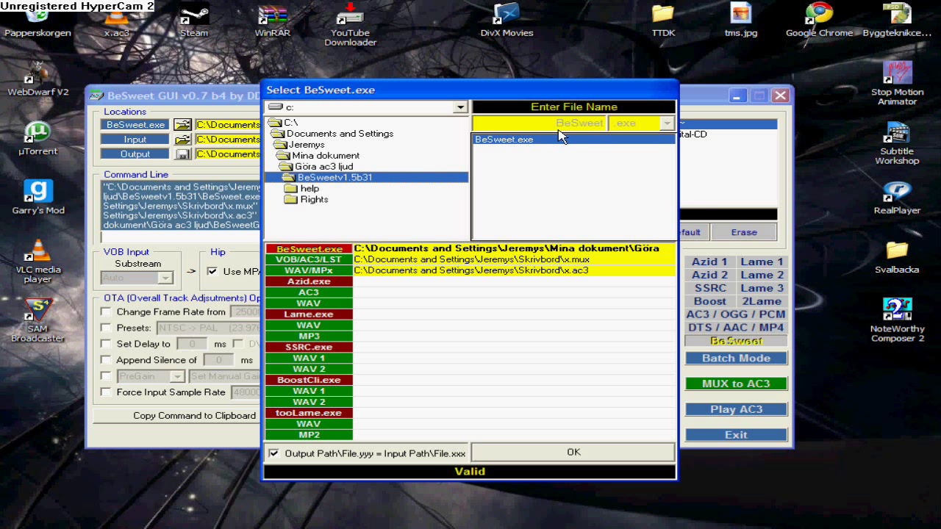
{"action": "left_click", "coordinate": [533, 141]}
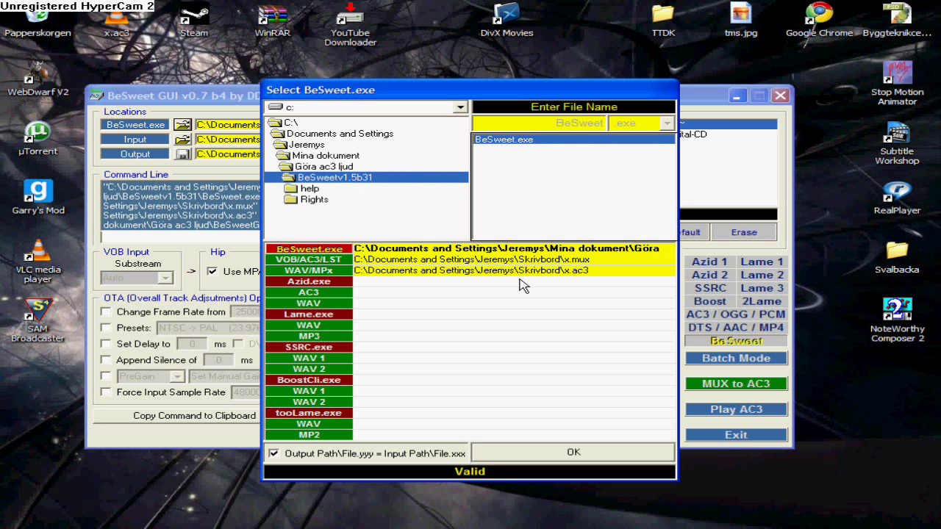
{"action": "left_click", "coordinate": [540, 456]}
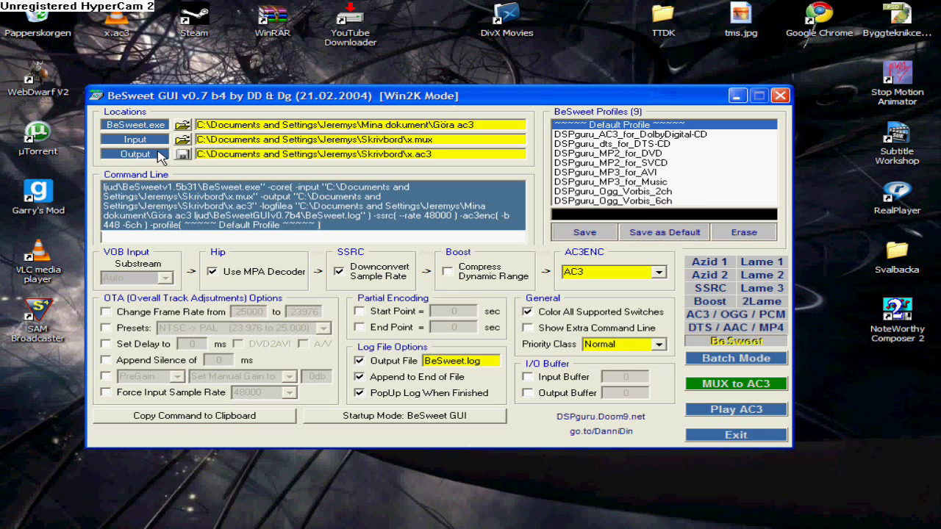
Select x.mux in the Skrivbord folder as the input file, using the .mux file type filter
{"action": "left_click", "coordinate": [182, 140]}
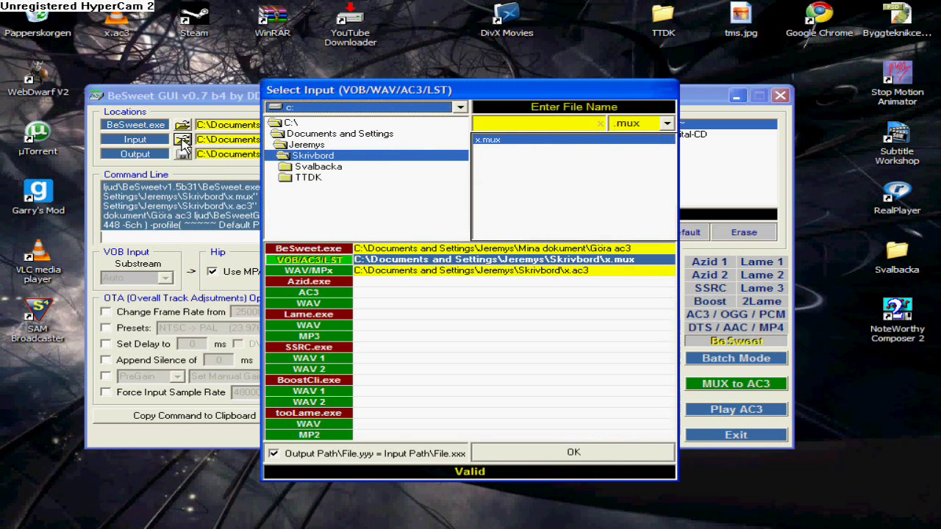
{"action": "left_click", "coordinate": [309, 158]}
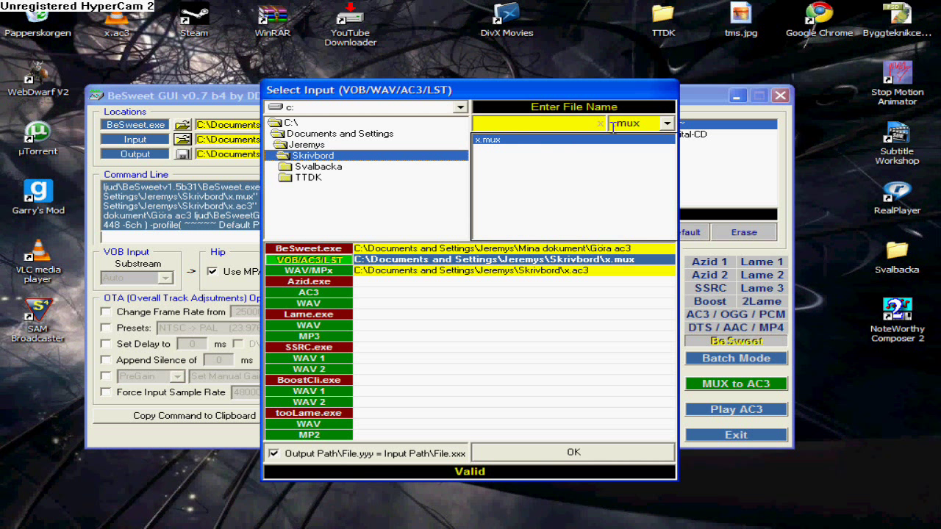
{"action": "left_click", "coordinate": [668, 124]}
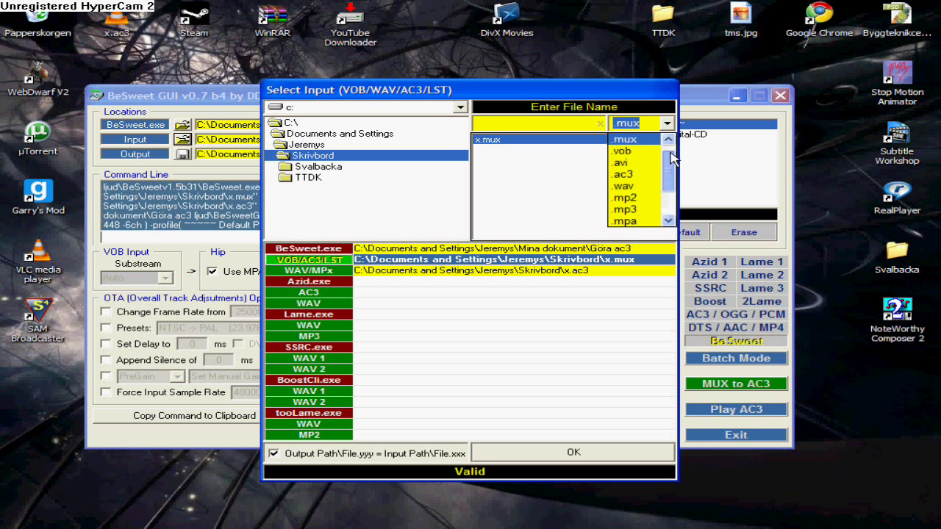
{"action": "left_click", "coordinate": [651, 155]}
{"action": "left_click", "coordinate": [514, 141]}
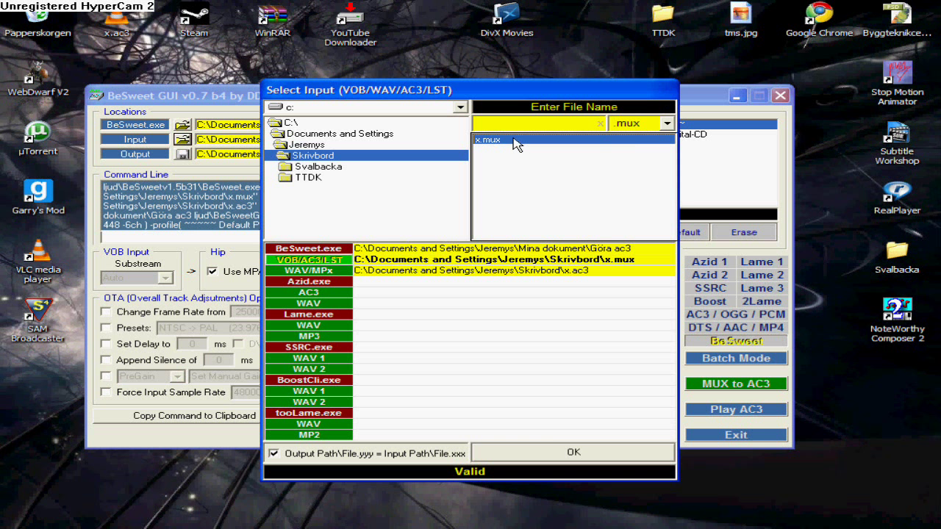
{"action": "left_click", "coordinate": [584, 453]}
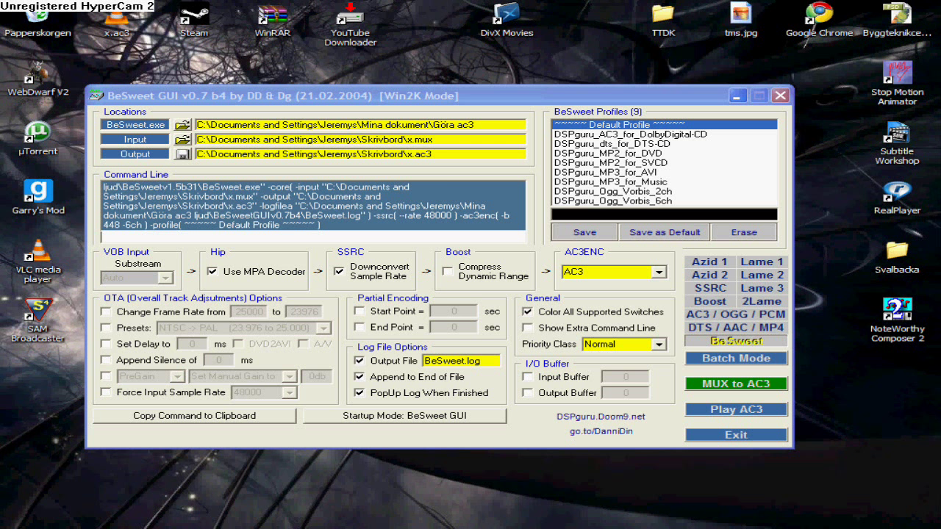
Dismiss the file move error, move x.ac3 from the desktop into the TTDK folder and reposition the BeSweet GUI window slightly
{"action": "key", "text": "Escape"}
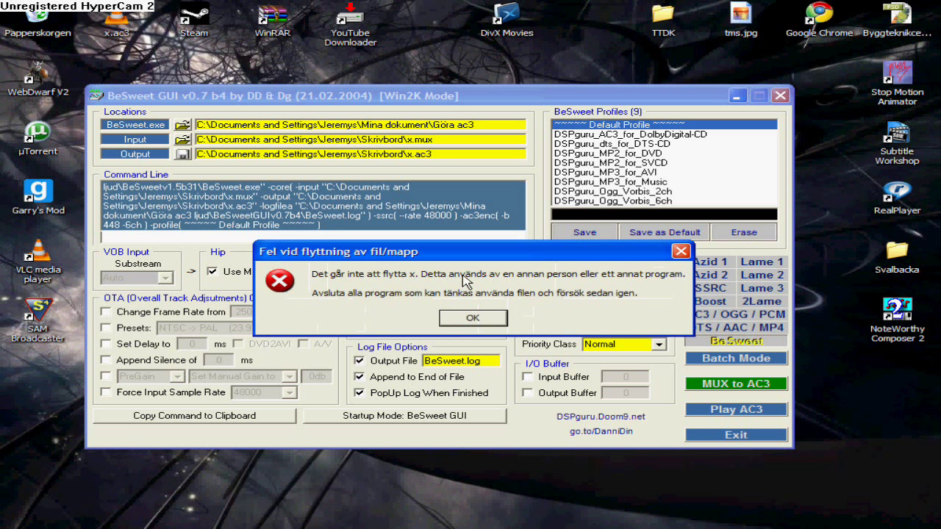
{"action": "left_click", "coordinate": [472, 318]}
{"action": "left_click_drag", "start_coordinate": [111, 15], "coordinate": [659, 20]}
{"action": "left_click_drag", "start_coordinate": [485, 101], "coordinate": [497, 89]}
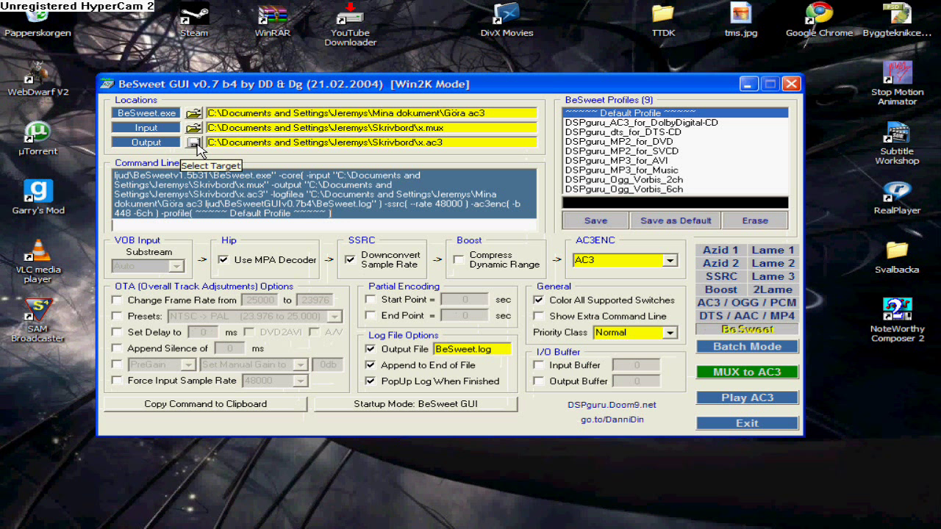
{"action": "left_click", "coordinate": [129, 30]}
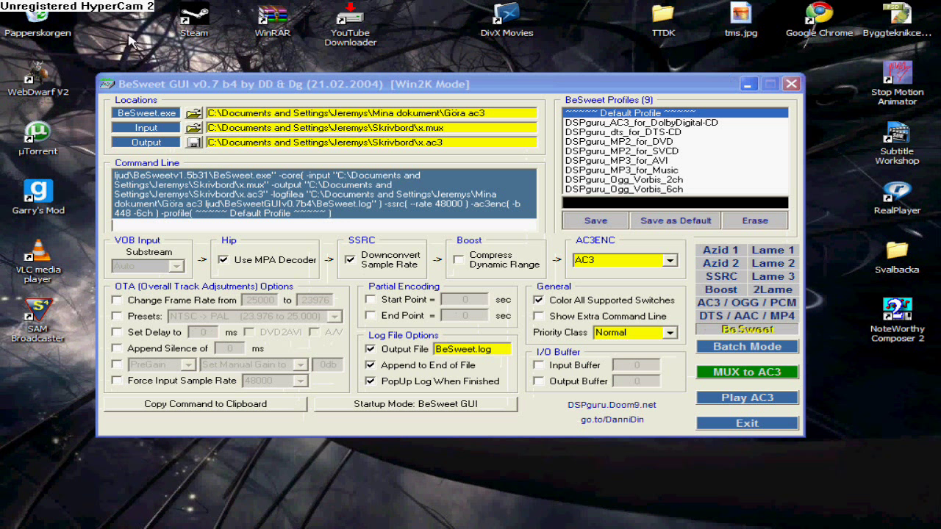
{"action": "left_click", "coordinate": [145, 76]}
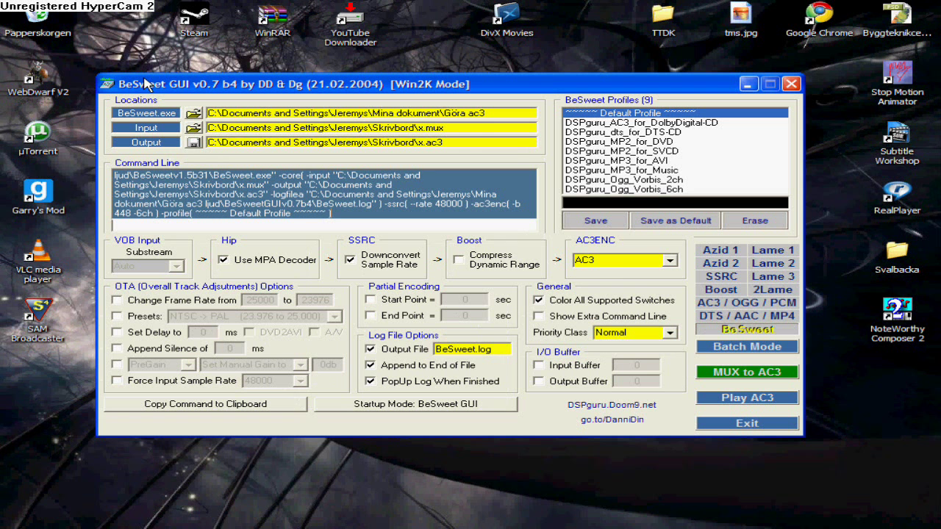
Enable the LFE To LR Channels downmix in the Azid 1 options and set its level to 1db
{"action": "left_click", "coordinate": [721, 253]}
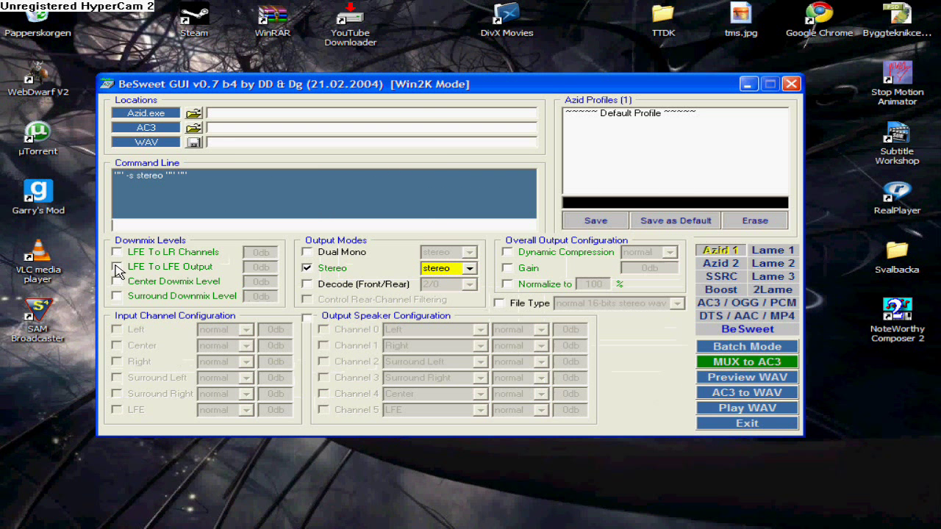
{"action": "left_click", "coordinate": [117, 251]}
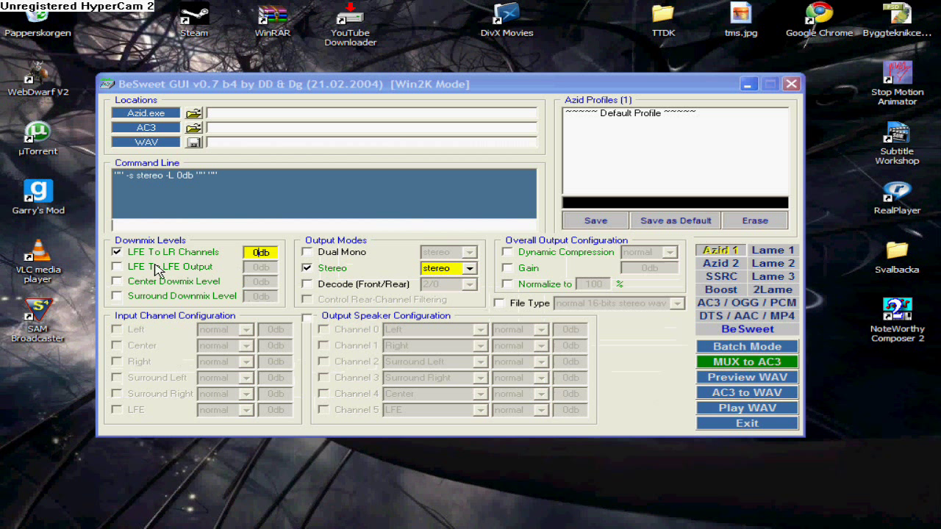
{"action": "mouse_move", "coordinate": [226, 285]}
{"action": "left_click", "coordinate": [259, 252]}
{"action": "key", "text": "BackSpace"}
{"action": "type", "text": "1"}
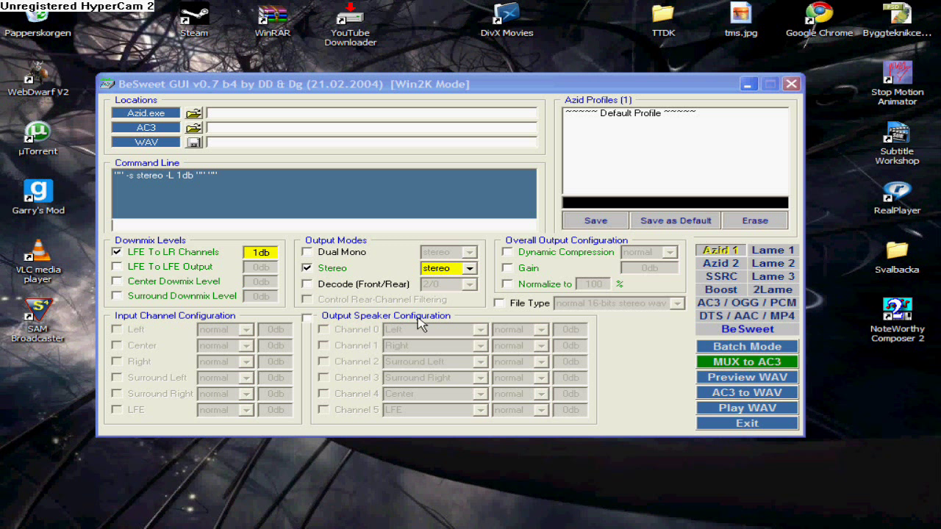
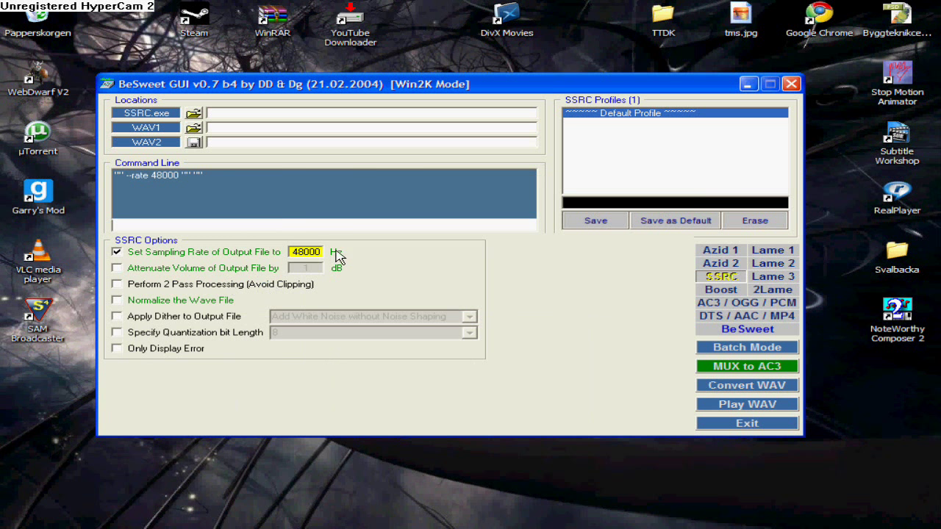
Inspect the output file's sampling rate value in the SSRC options
{"action": "mouse_move", "coordinate": [294, 252]}
{"action": "left_mouse_down"}
{"action": "mouse_move", "coordinate": [331, 255]}
{"action": "mouse_move", "coordinate": [295, 252]}
{"action": "left_mouse_up"}
{"action": "left_click", "coordinate": [310, 253]}
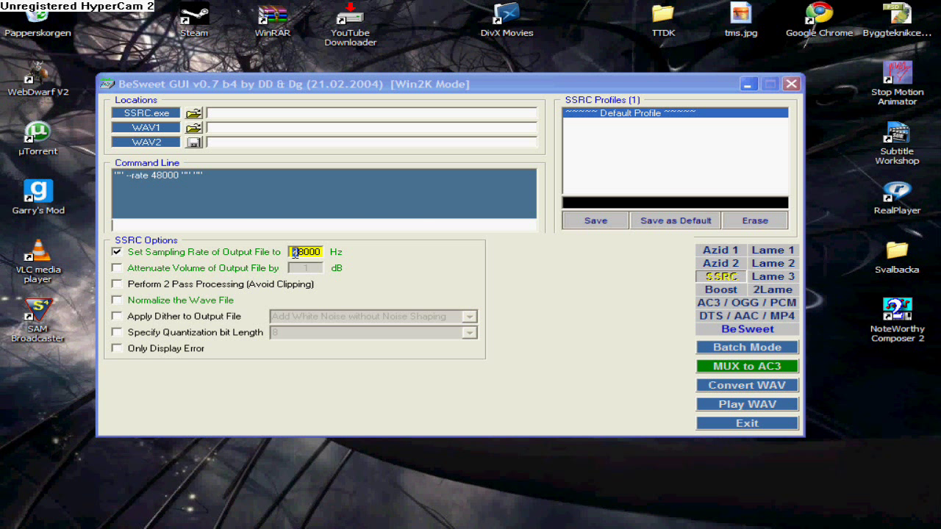
{"action": "left_click", "coordinate": [309, 253]}
Set the AC3 encoding options to a 448 Kbps bitrate with Create 5.1 AC3 enabled
{"action": "left_click", "coordinate": [722, 304]}
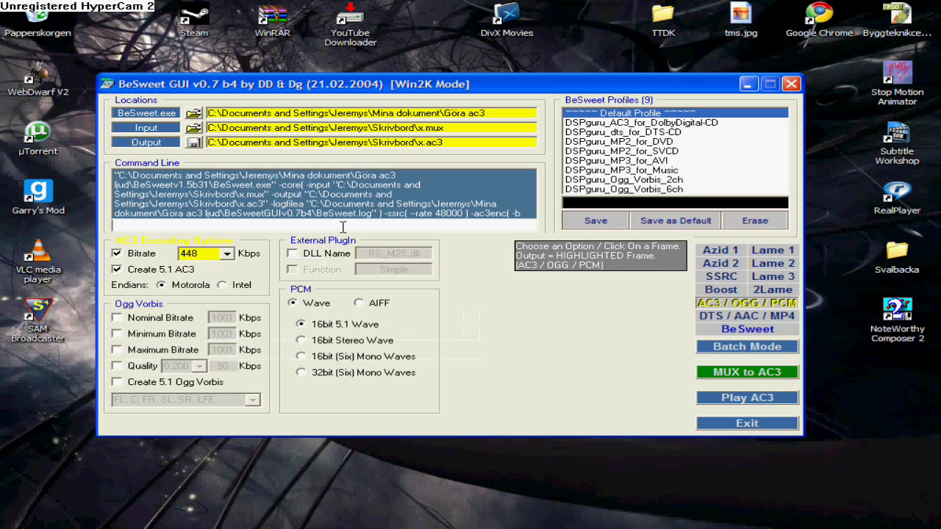
{"action": "left_click", "coordinate": [117, 254]}
{"action": "left_click", "coordinate": [117, 270]}
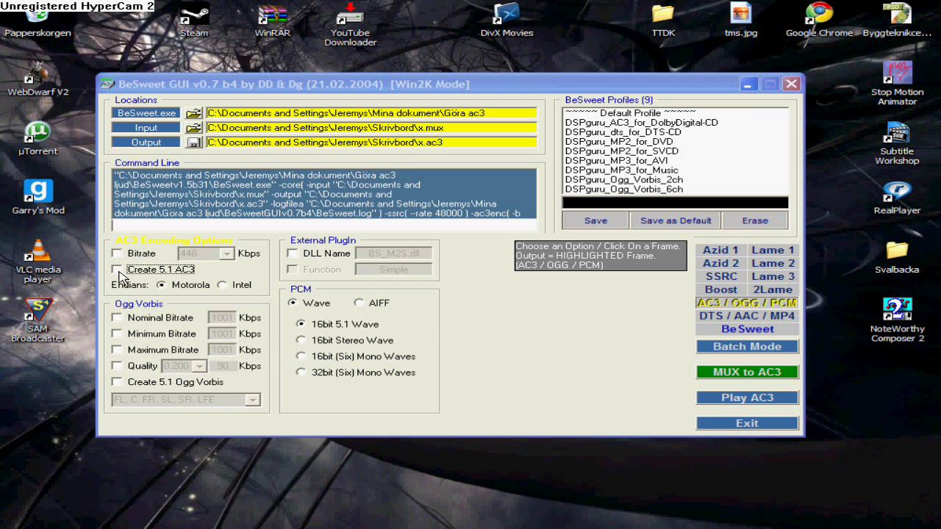
{"action": "left_click", "coordinate": [117, 254]}
{"action": "left_click", "coordinate": [117, 270]}
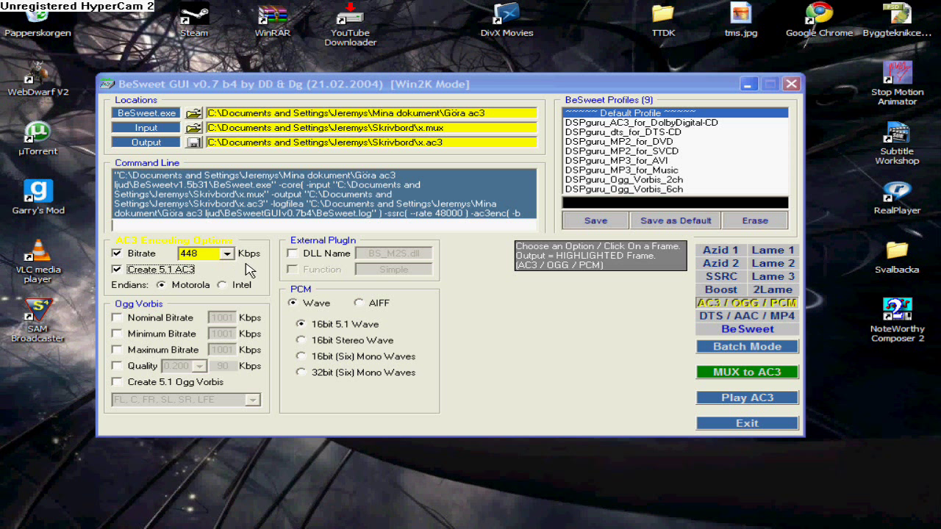
{"action": "left_click", "coordinate": [227, 254]}
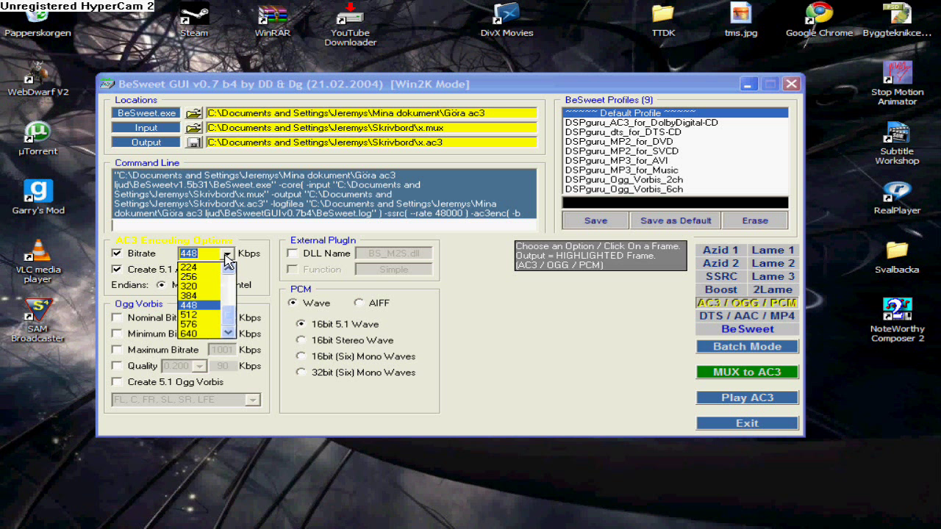
{"action": "left_click", "coordinate": [207, 304]}
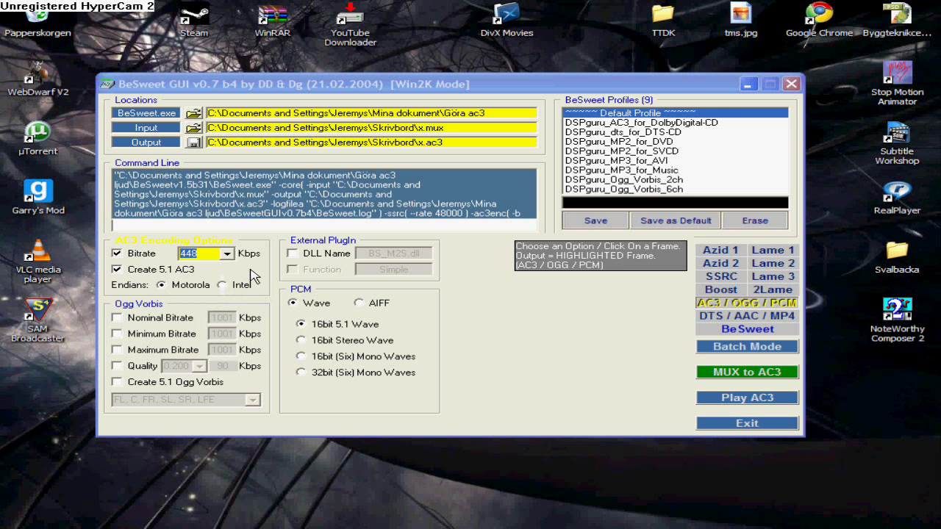
{"action": "left_click", "coordinate": [166, 270]}
{"action": "left_click", "coordinate": [117, 271]}
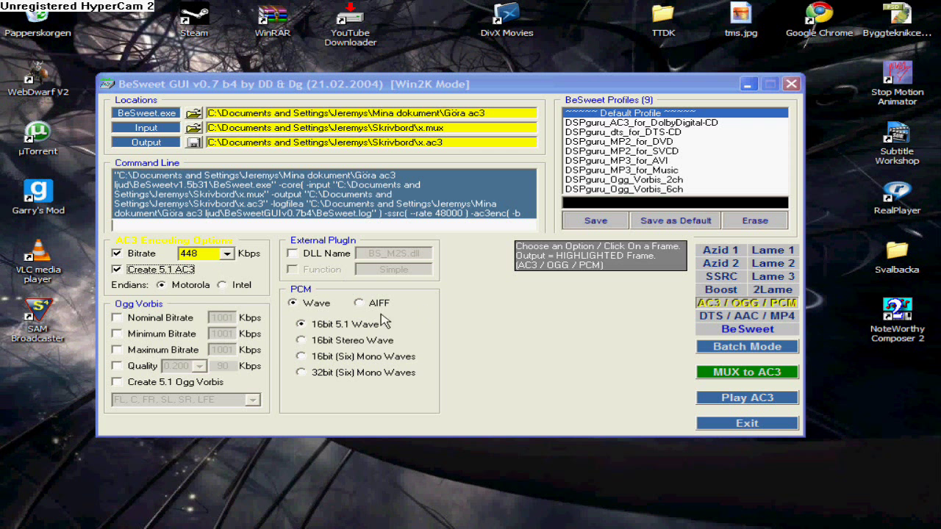
Start the MUX to AC3 conversion with Downconvert Sample Rate enabled, and close the BeSweet transcoding console
{"action": "left_click", "coordinate": [719, 329]}
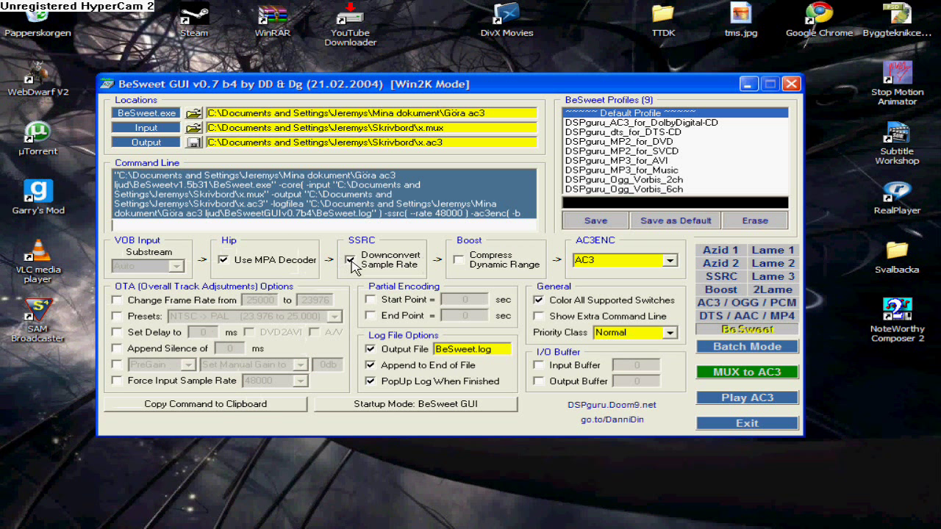
{"action": "left_click", "coordinate": [350, 261]}
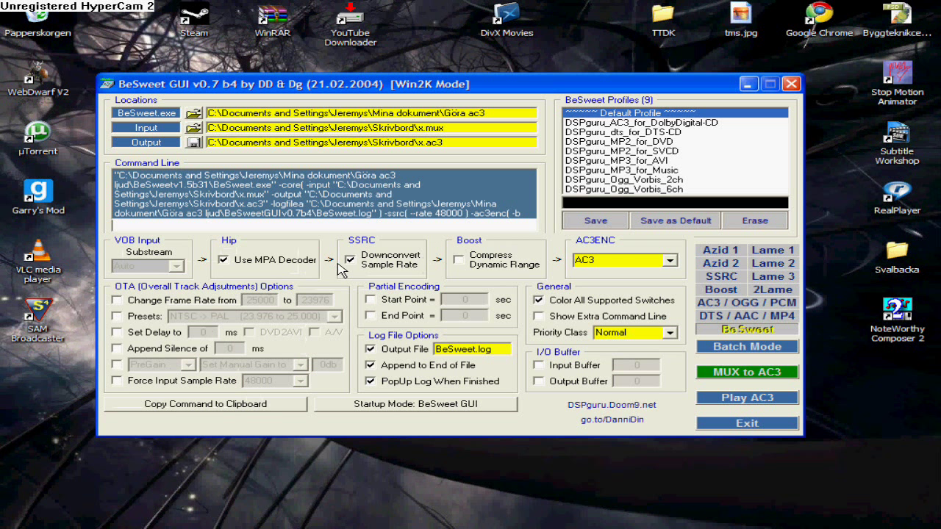
{"action": "left_click", "coordinate": [735, 375]}
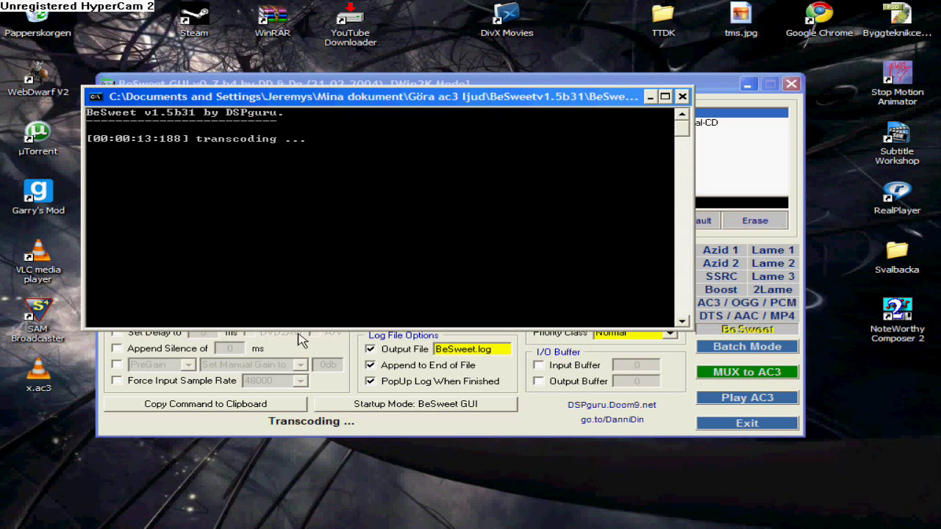
{"action": "left_click", "coordinate": [39, 376]}
{"action": "left_click", "coordinate": [80, 427]}
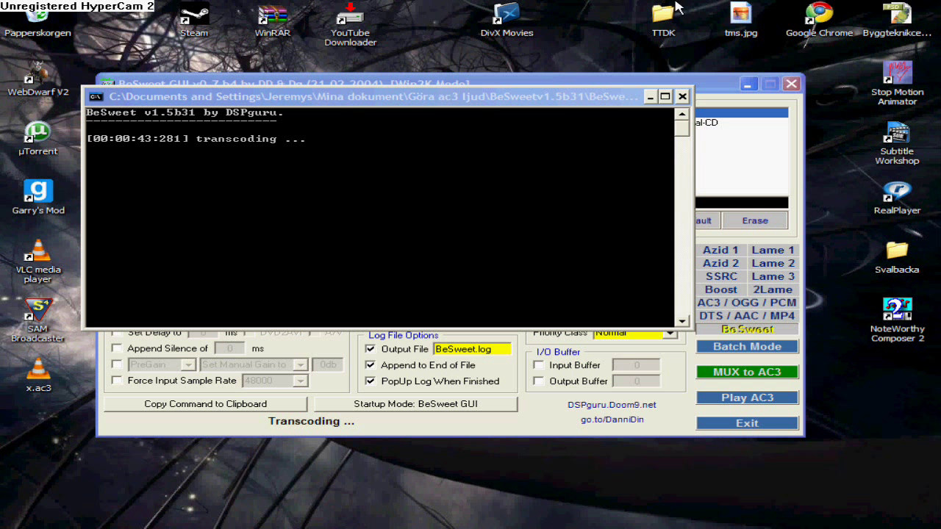
{"action": "left_click", "coordinate": [683, 97]}
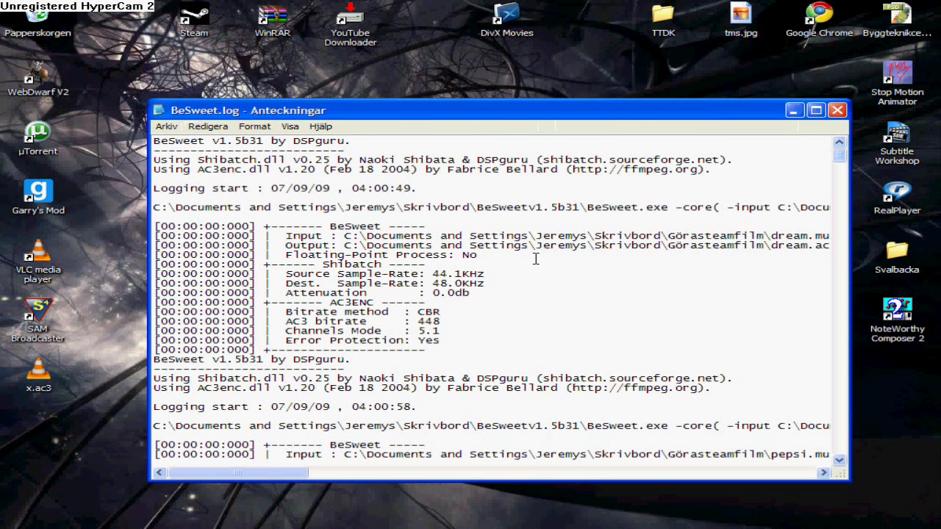
Open x.ac3 from the TTDK folder in VLC, and clear the folder window and BeSweet.log off the desktop
{"action": "double_click", "coordinate": [654, 26]}
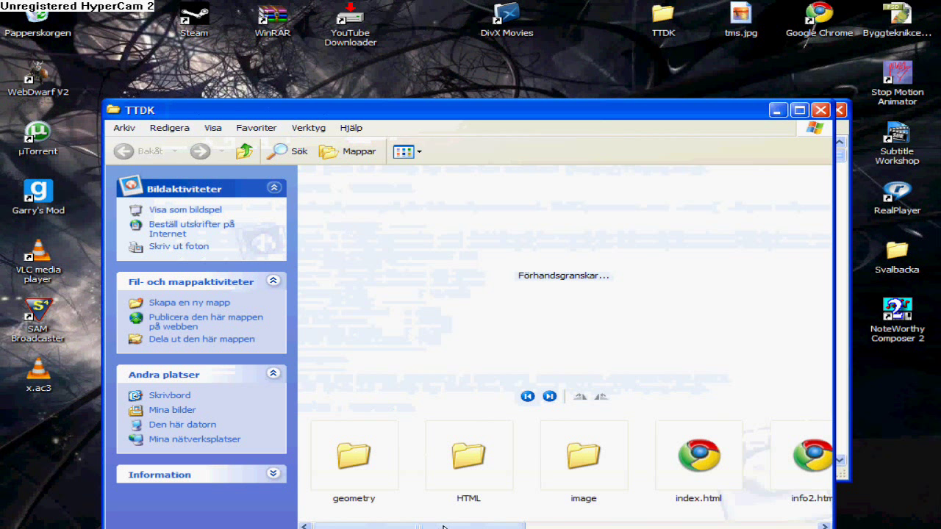
{"action": "left_click_drag", "start_coordinate": [443, 527], "coordinate": [776, 521]}
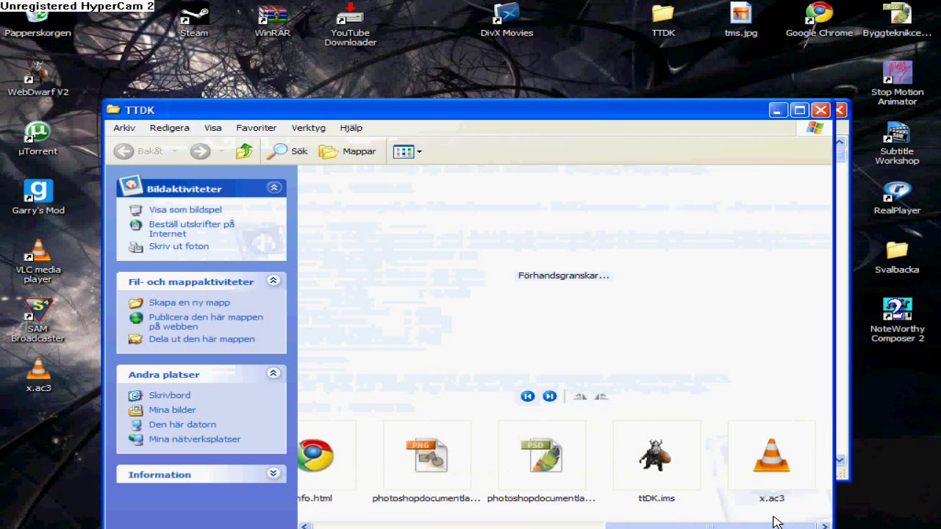
{"action": "left_click", "coordinate": [779, 484]}
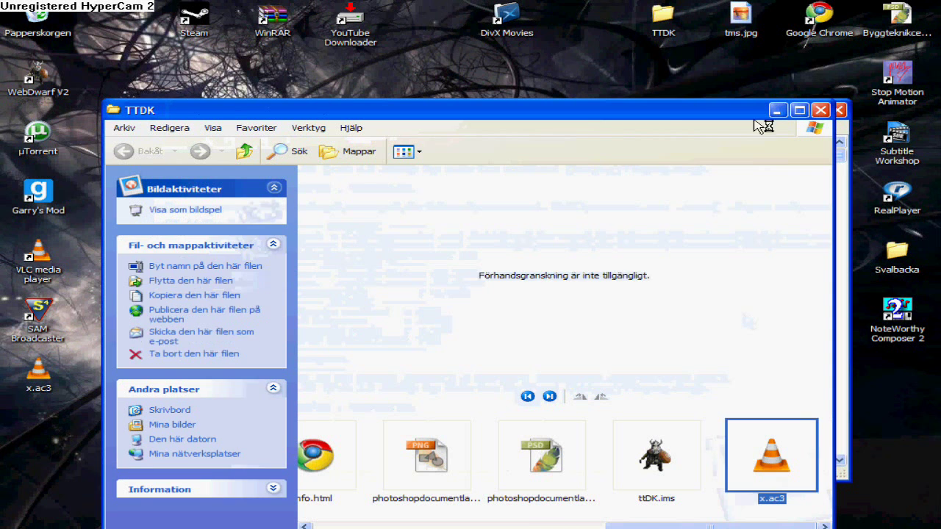
{"action": "left_click", "coordinate": [778, 110]}
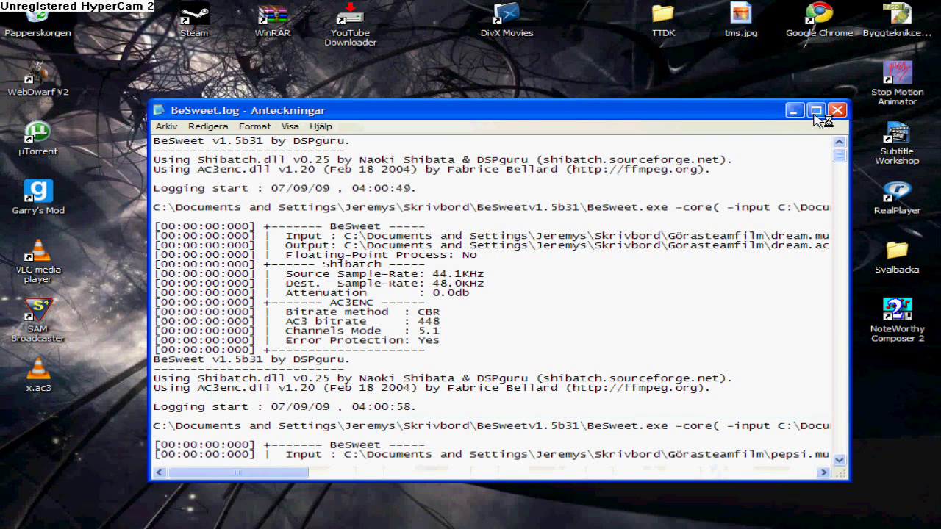
{"action": "left_click", "coordinate": [837, 110]}
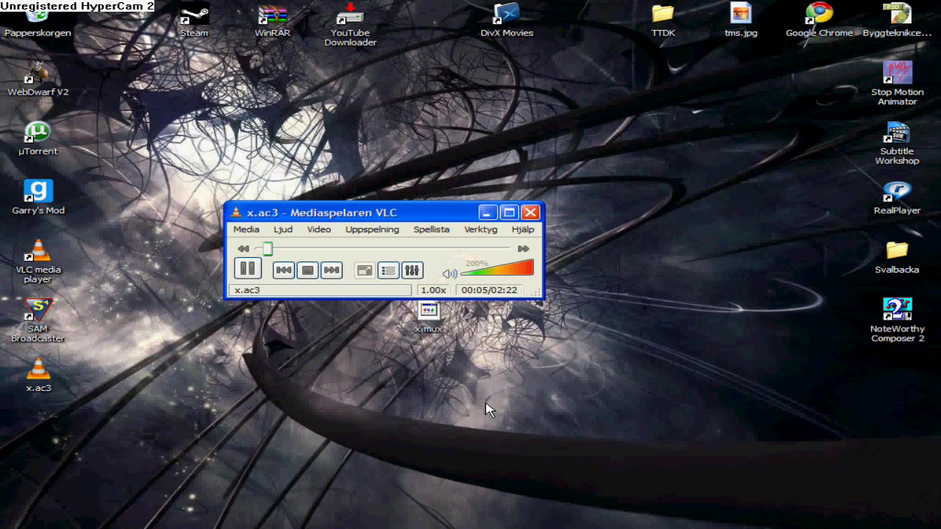
Pause and resume the playback of x.ac3
{"action": "left_click", "coordinate": [249, 275]}
{"action": "left_click", "coordinate": [251, 273]}
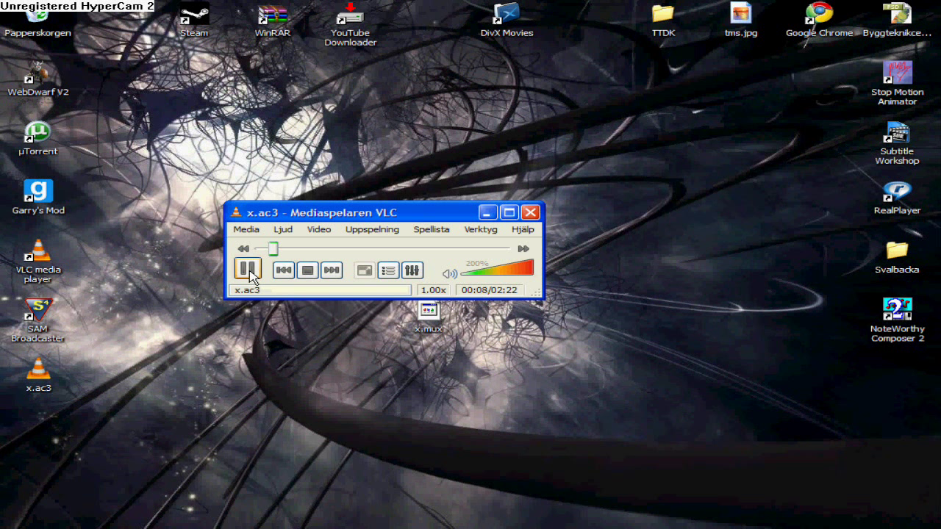